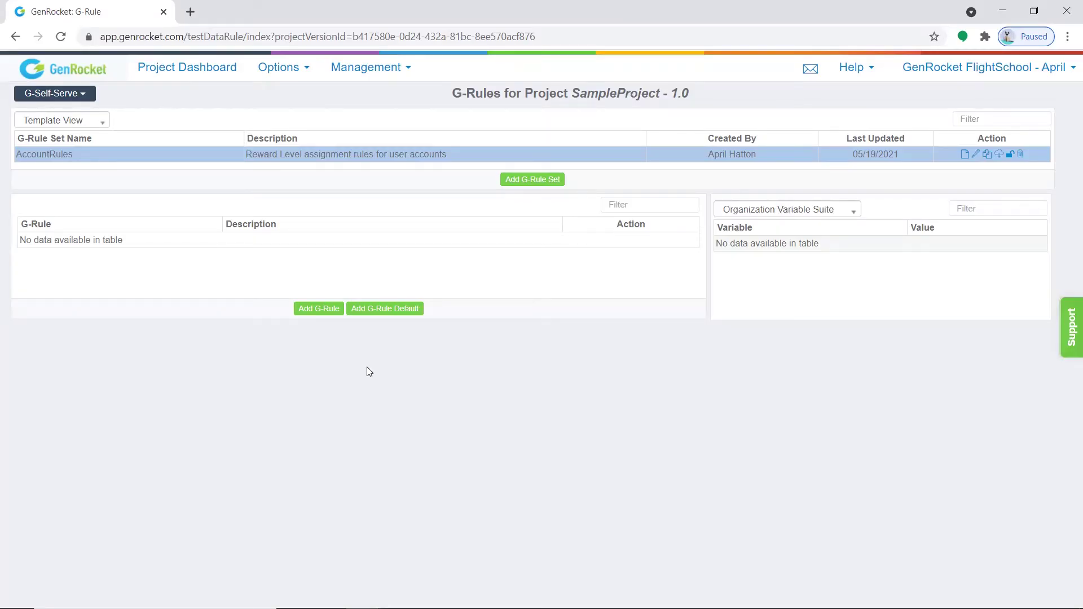
# Step: Add a G-Rule to the AccountRules set with the description "Account balance >= 50000 && <= 99999"
pyautogui.click(320, 311)
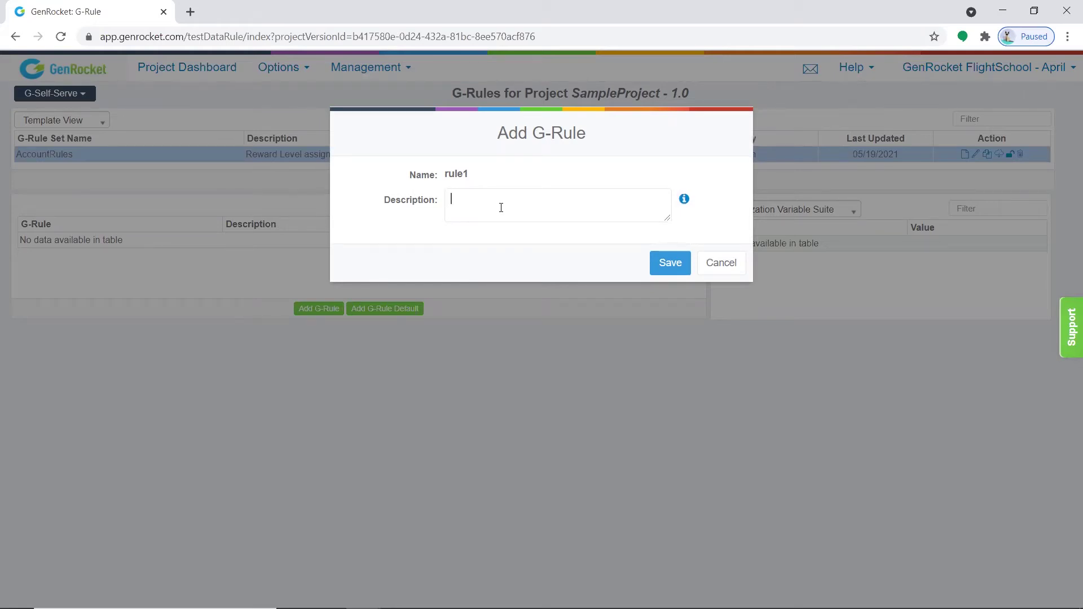
pyautogui.write('Account balance >= 50000 && <= ')
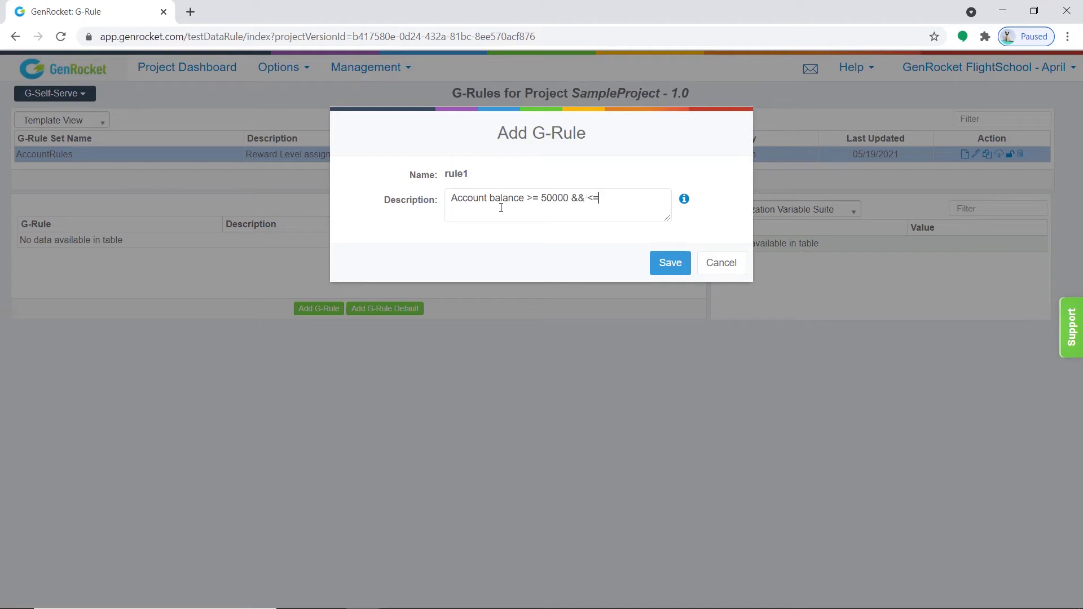
pyautogui.write('99999')
pyautogui.click(671, 264)
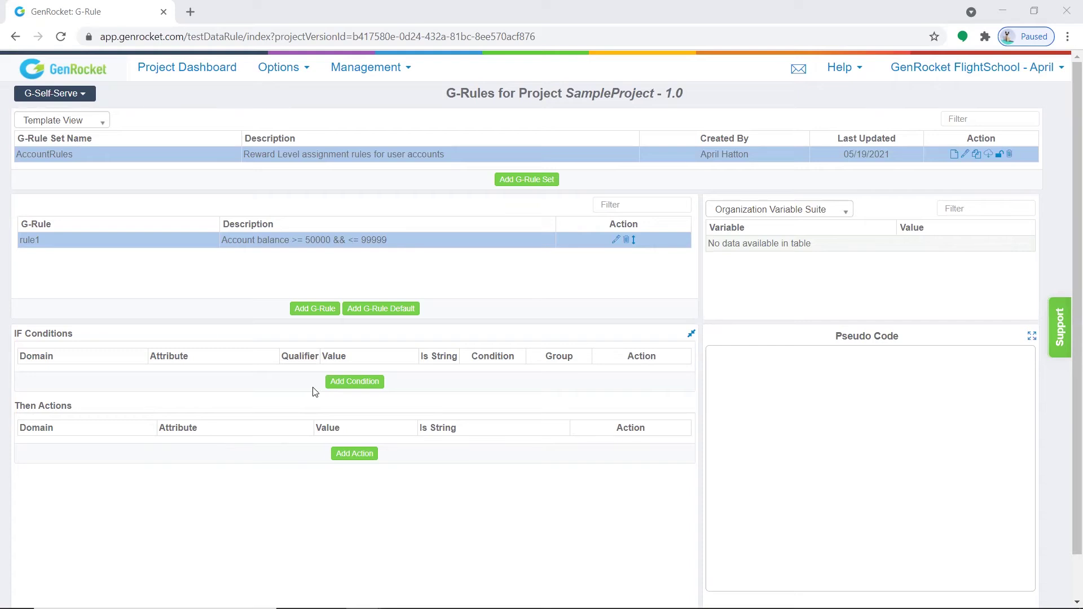
# Step: Add an IF condition to rule1 for Account balance >= 50000, joined with AND
pyautogui.click(357, 382)
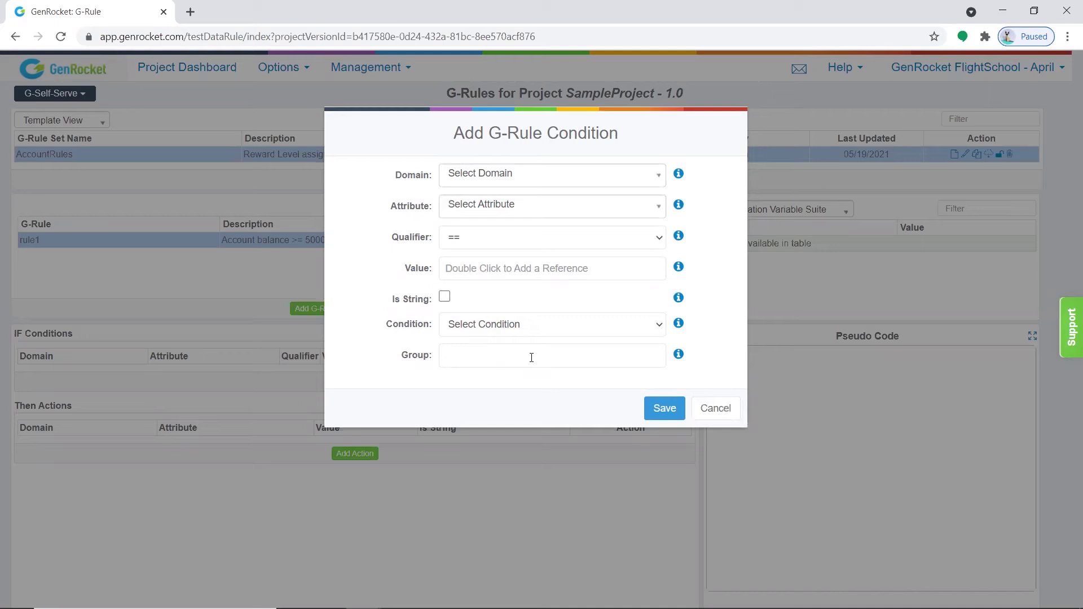
pyautogui.click(532, 180)
pyautogui.click(477, 235)
pyautogui.click(507, 207)
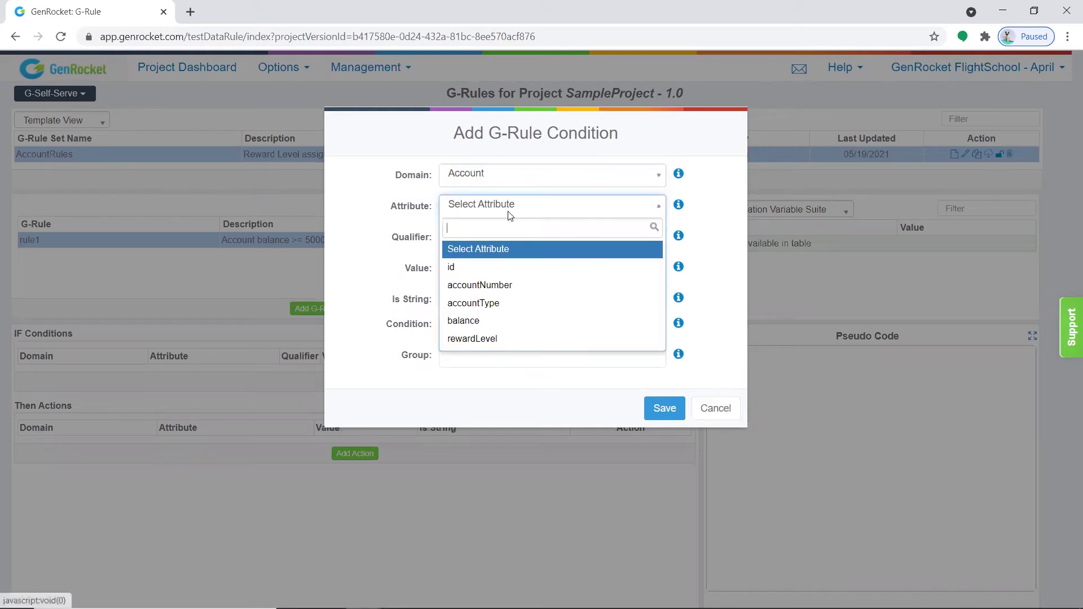
pyautogui.click(464, 322)
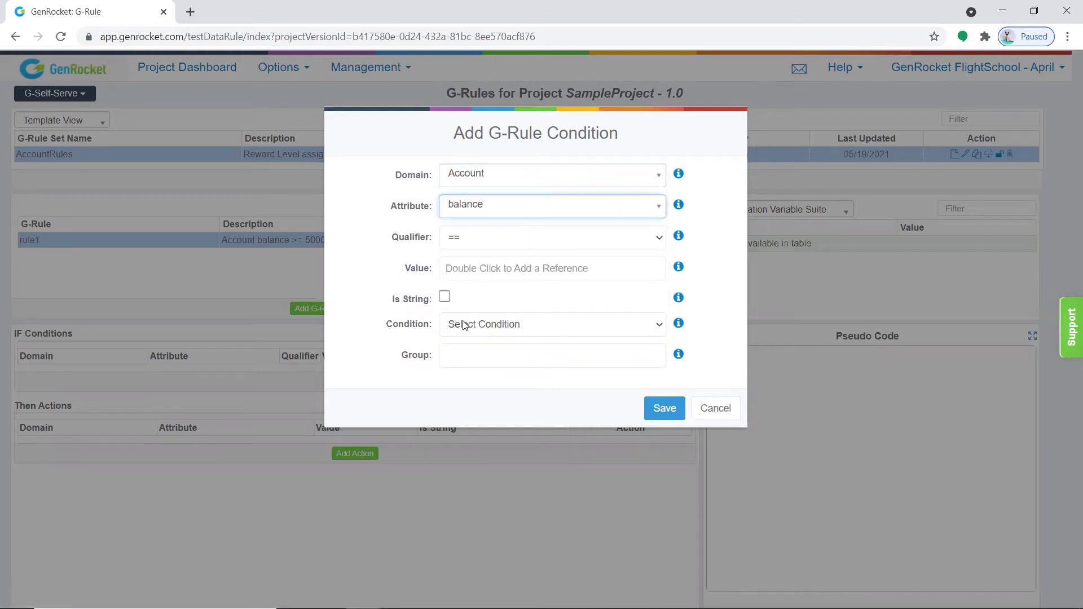
pyautogui.click(486, 246)
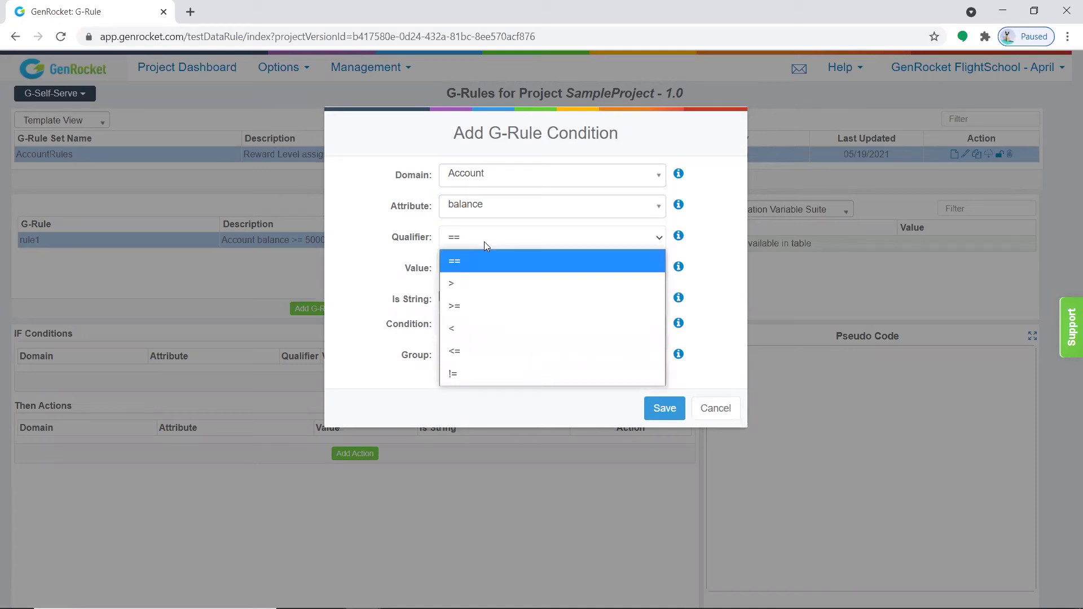
pyautogui.click(459, 305)
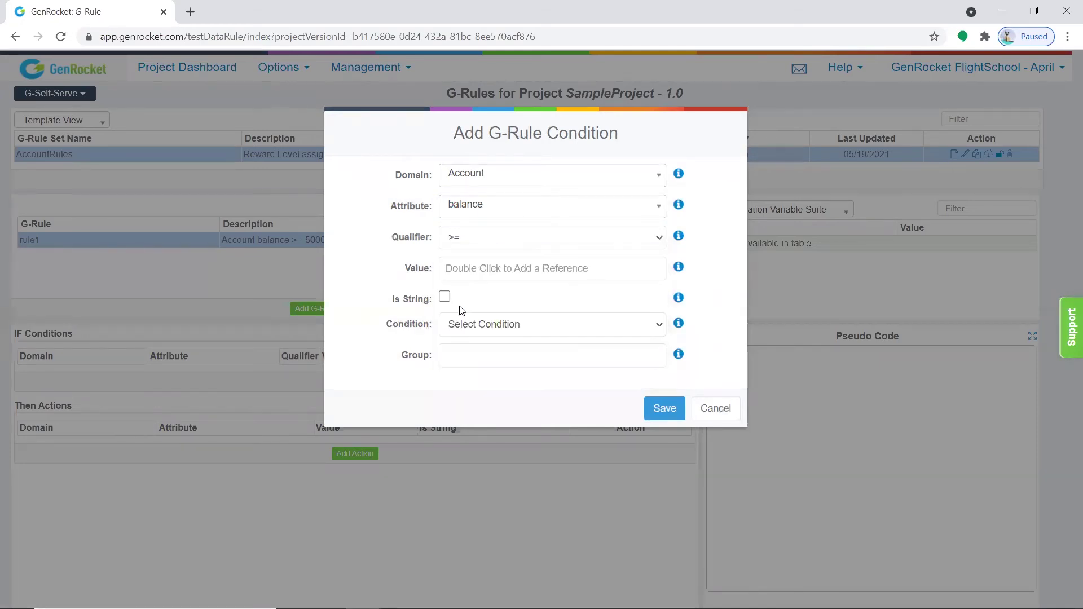
pyautogui.click(480, 271)
pyautogui.write('50000')
pyautogui.click(493, 325)
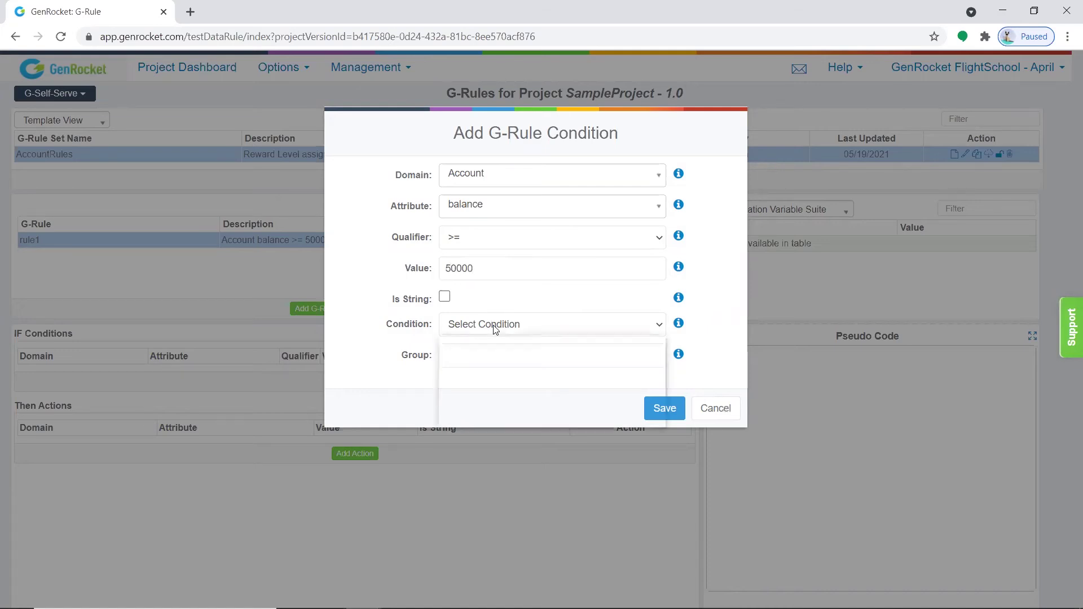
pyautogui.click(461, 372)
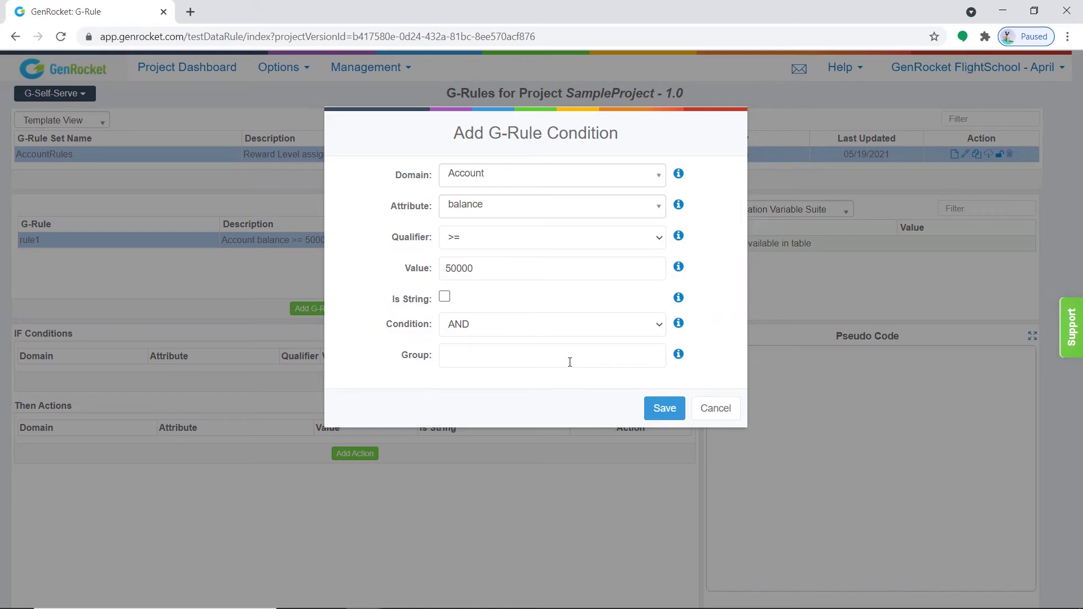
pyautogui.click(663, 411)
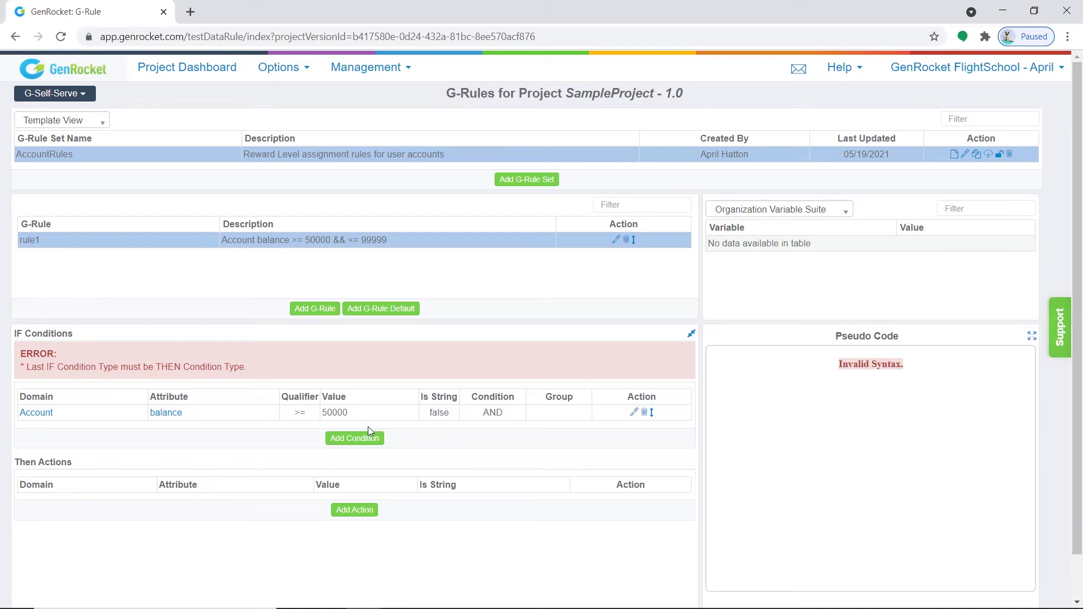
# Step: Add a second IF condition to rule1 for Account balance <= 99999, with THEN as its condition type
pyautogui.click(365, 441)
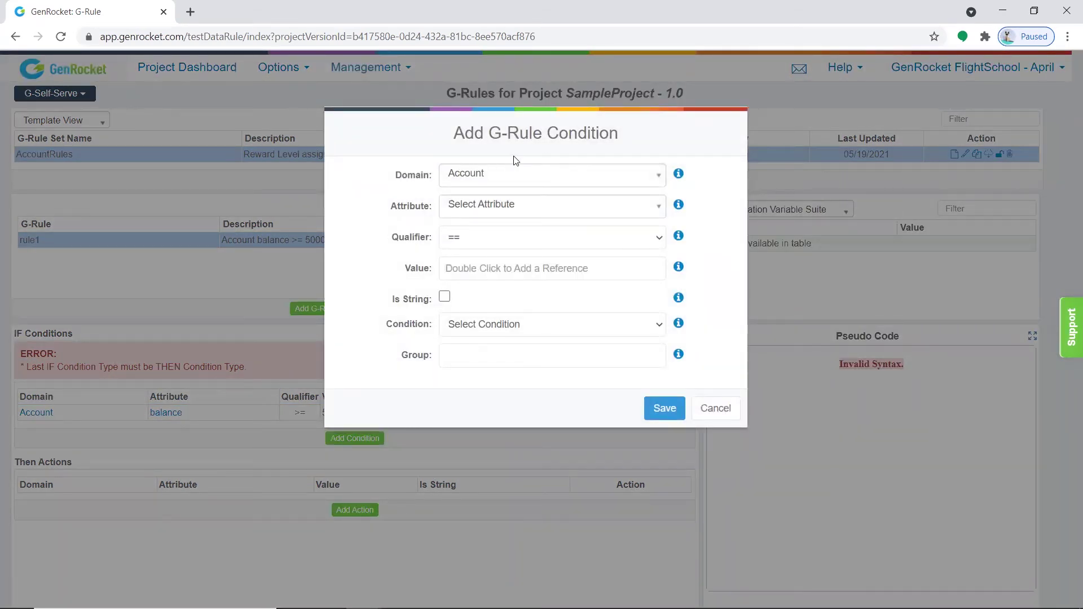
pyautogui.click(492, 207)
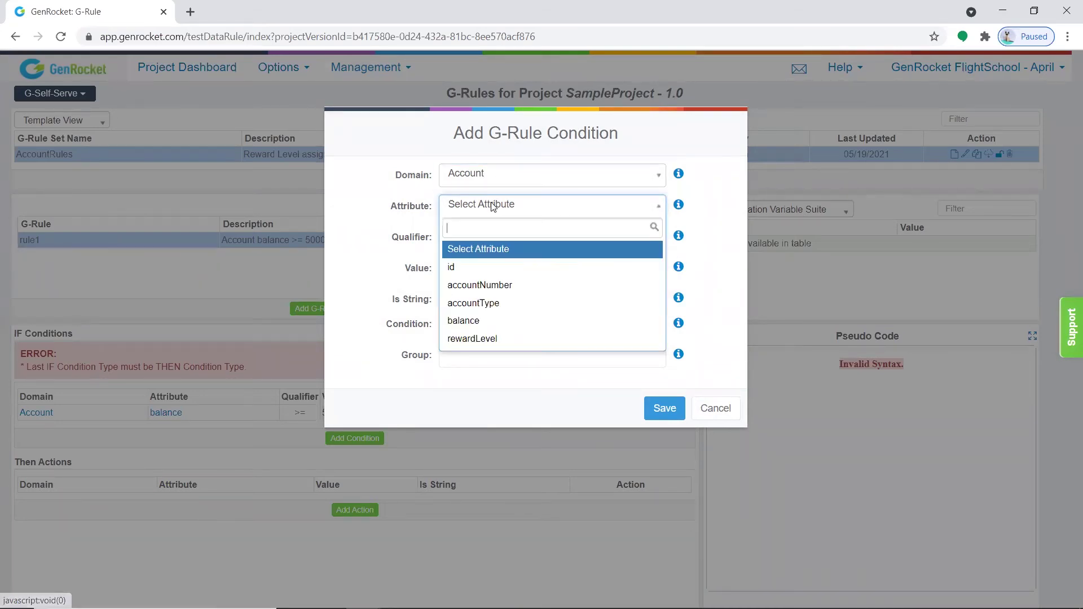
pyautogui.click(463, 322)
pyautogui.click(496, 242)
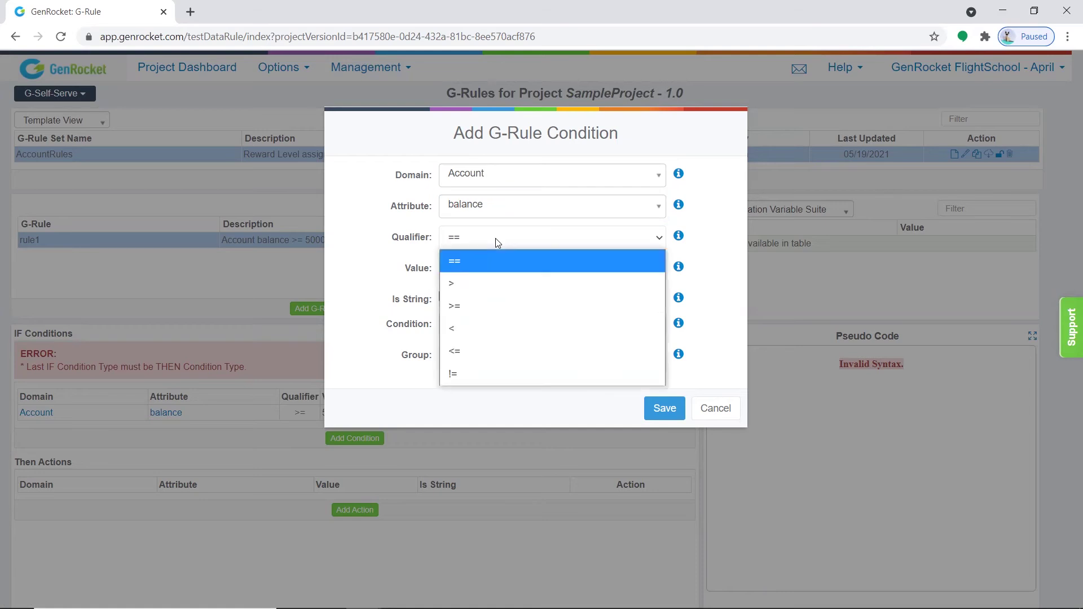
pyautogui.click(456, 348)
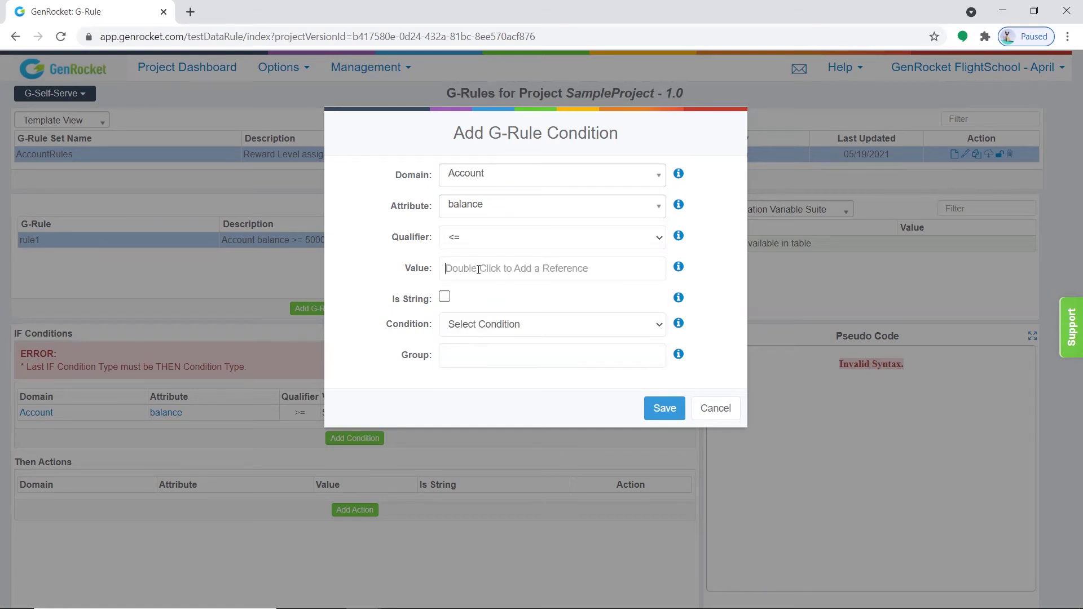
pyautogui.write('99999')
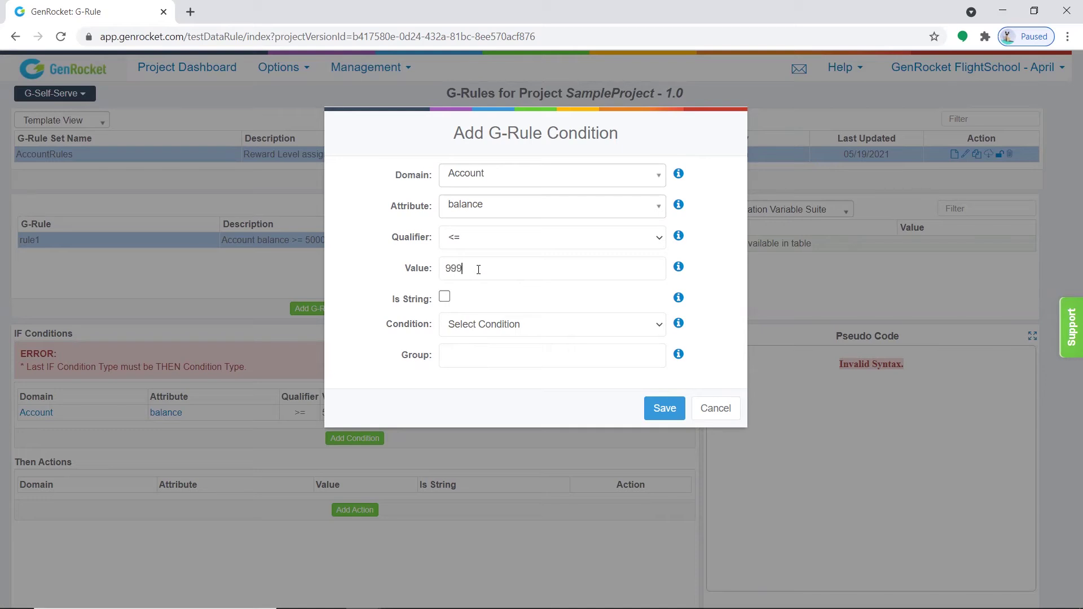
pyautogui.click(498, 325)
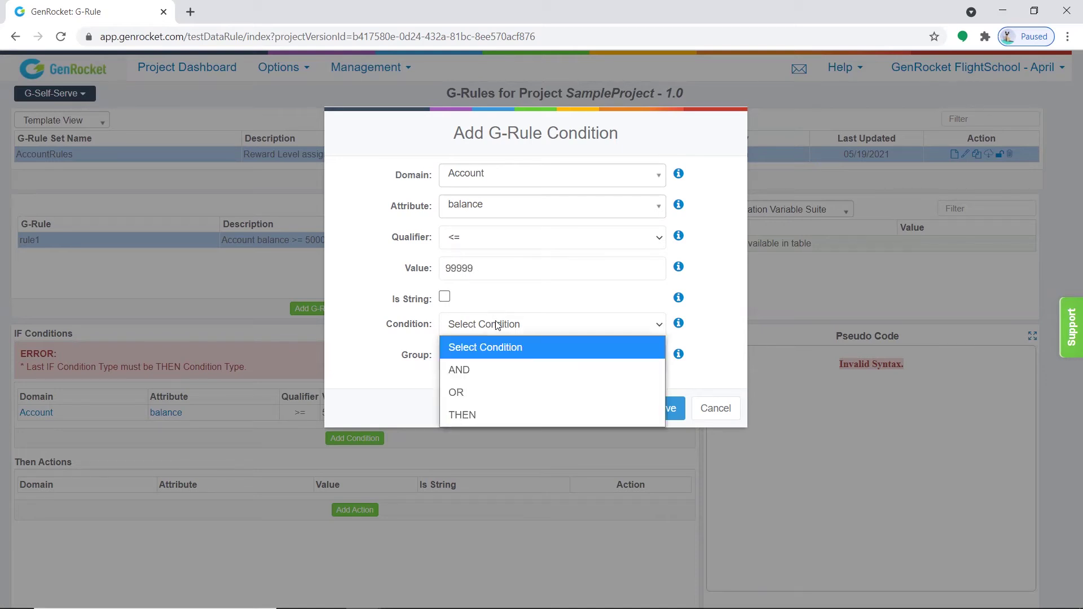
pyautogui.click(461, 411)
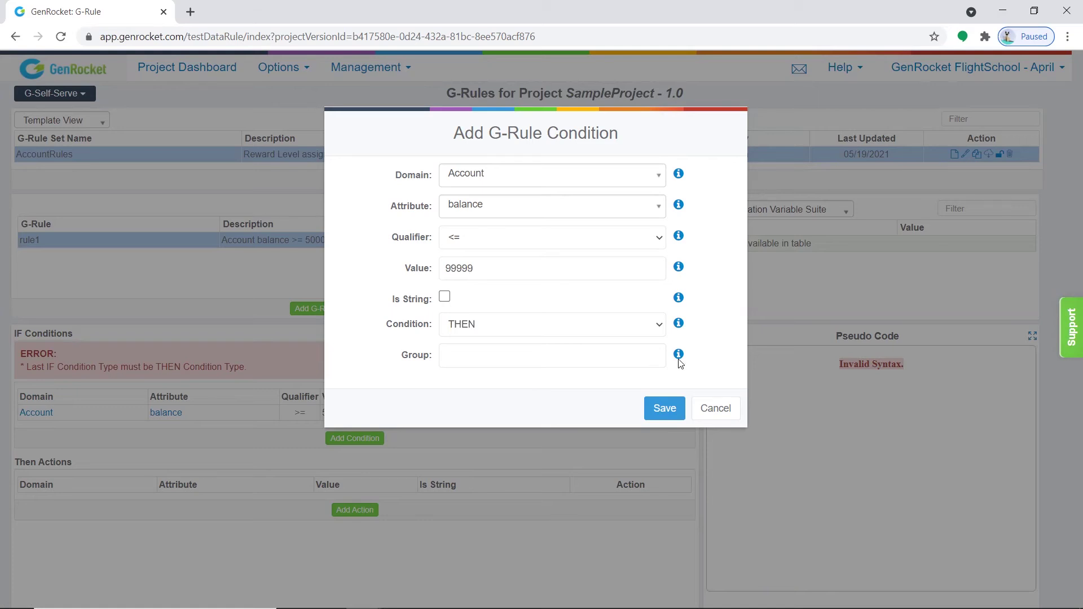
pyautogui.click(660, 407)
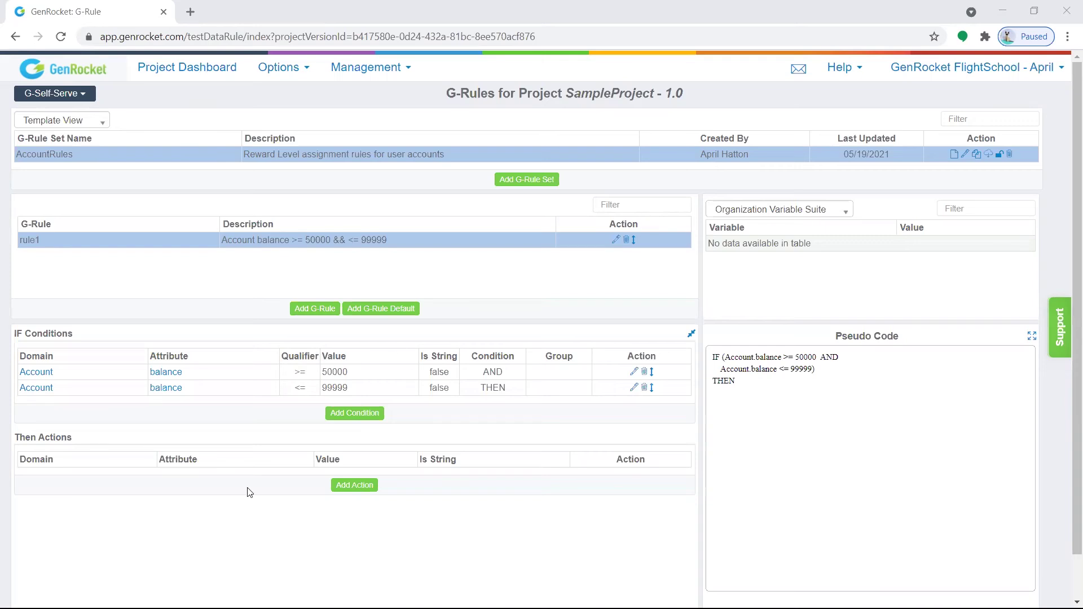
# Step: Add a Then action to rule1 that sets the Account rewardLevel attribute to the constant string Gold
pyautogui.click(353, 485)
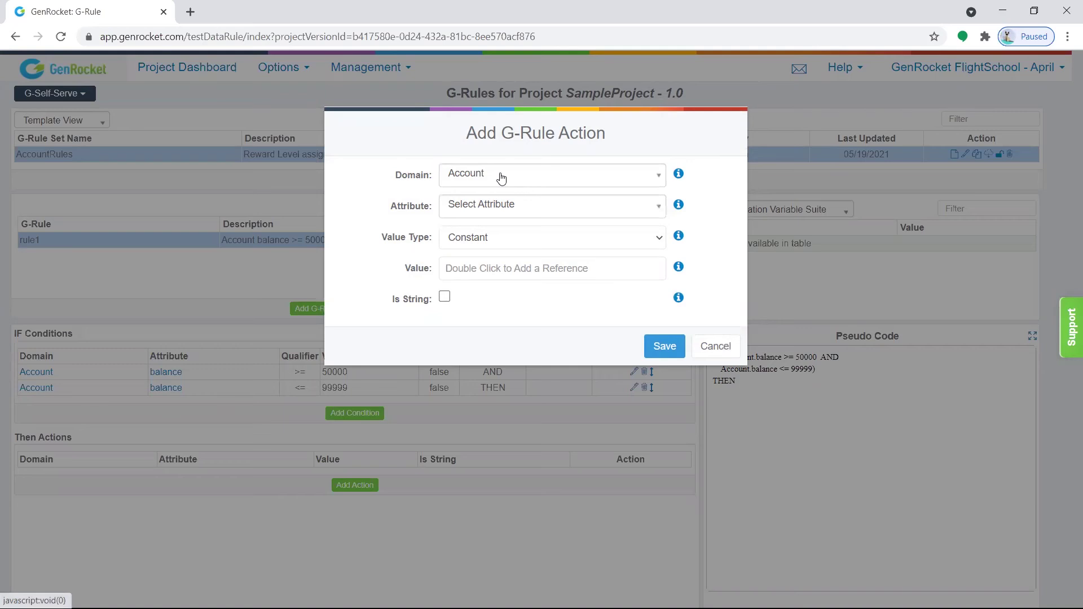
pyautogui.click(494, 207)
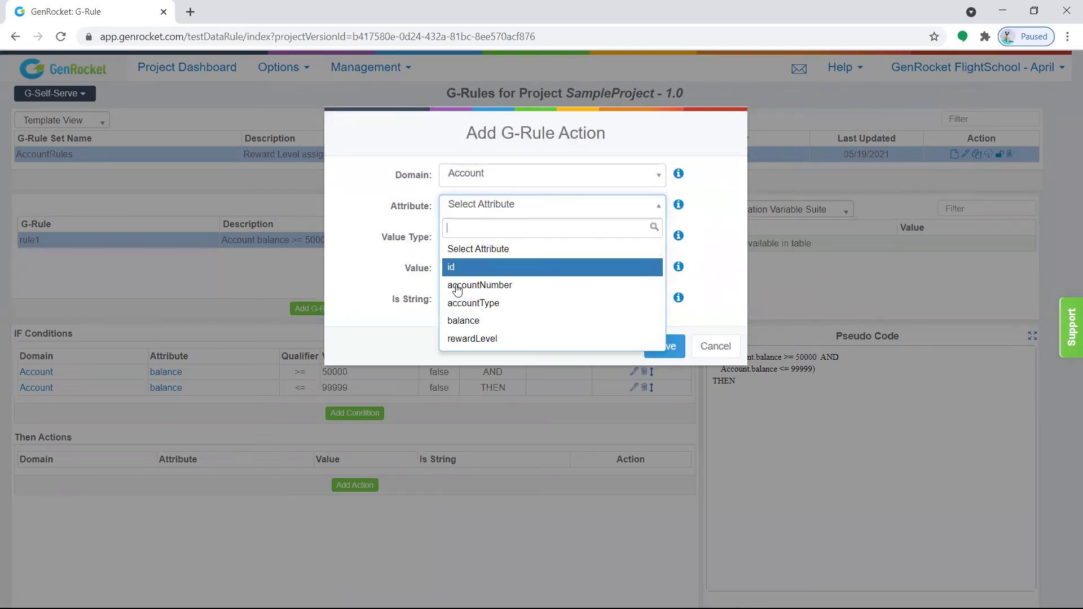
pyautogui.click(461, 339)
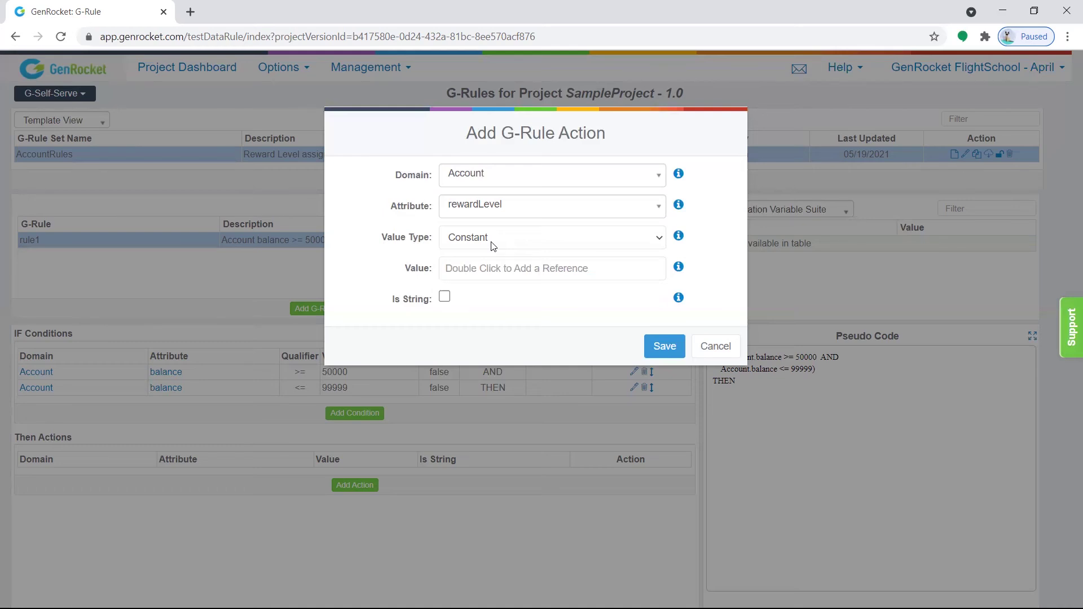
pyautogui.click(524, 240)
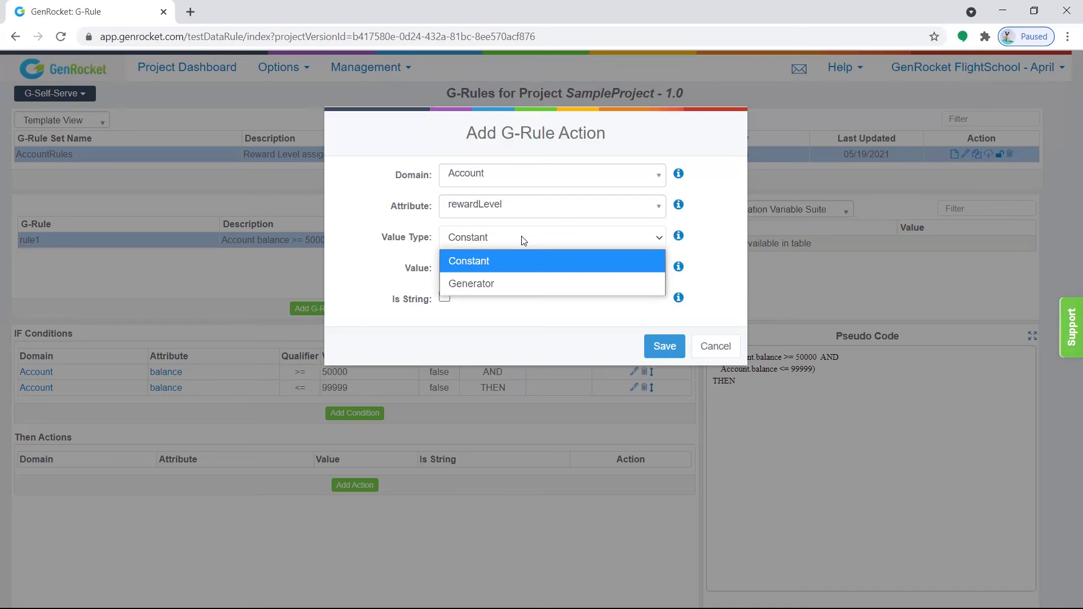
pyautogui.click(494, 261)
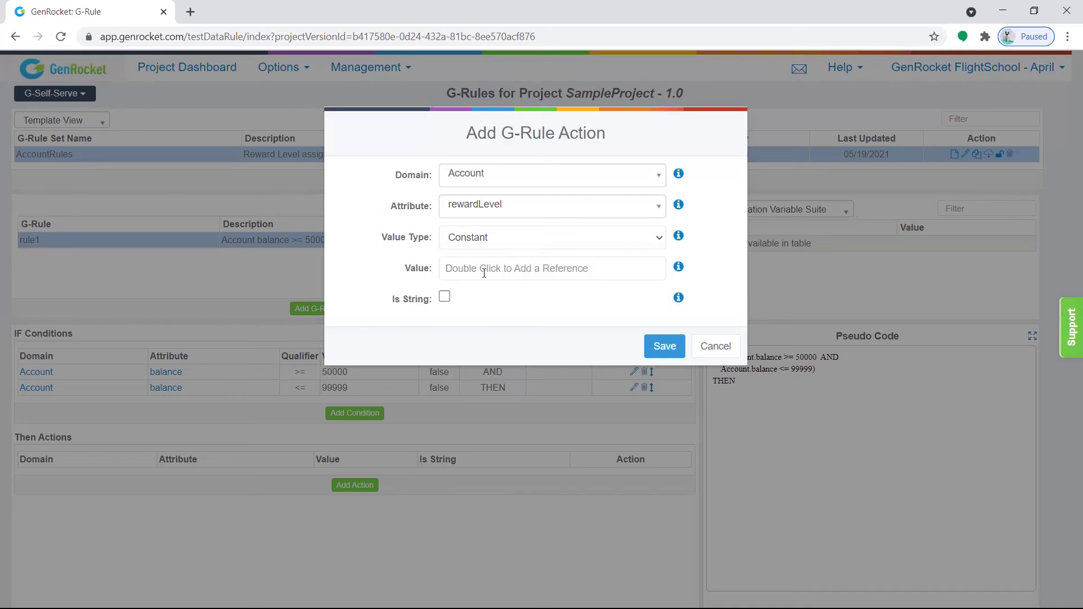
pyautogui.click(484, 273)
pyautogui.write('Gold')
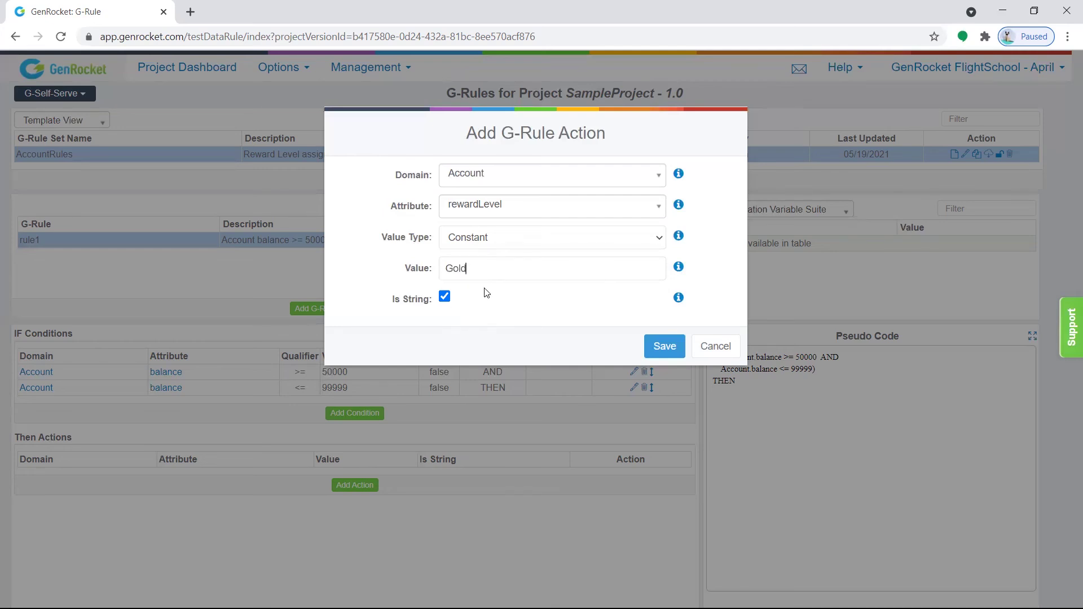
pyautogui.click(669, 347)
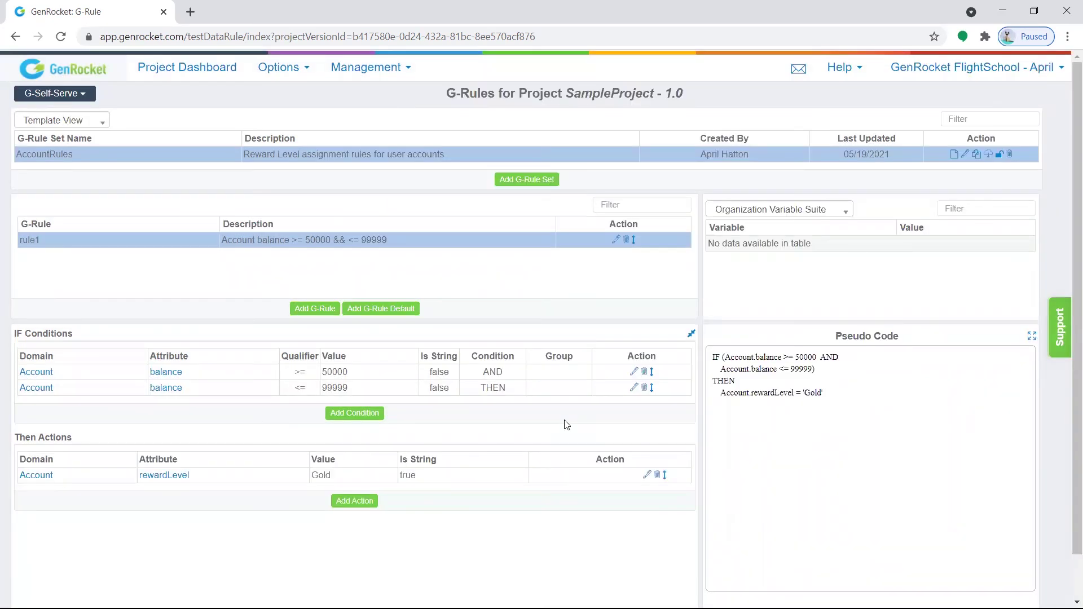